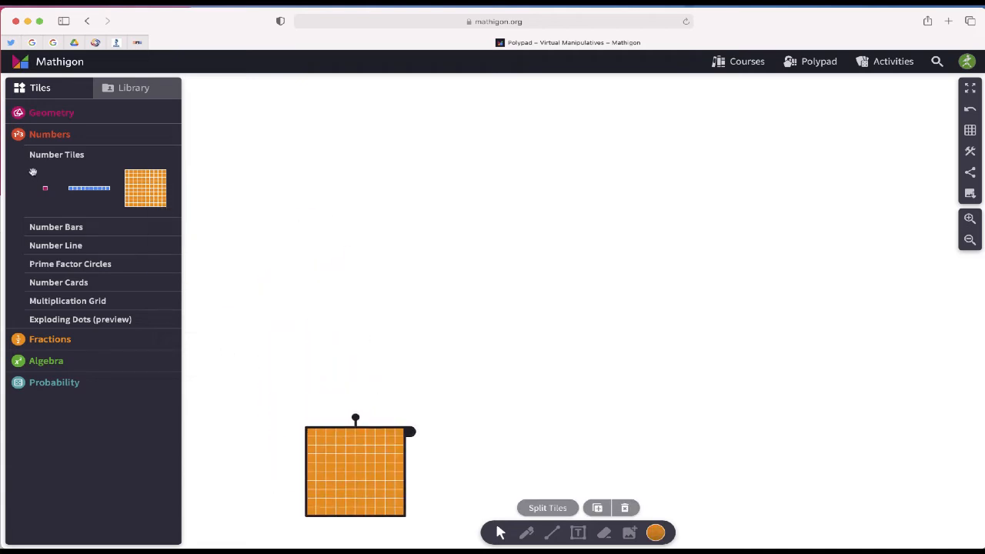
Add a tens bar and a unit tile to the canvas with the hundred square, and rotate the tens bar upright
drag(88, 188, 434, 445)
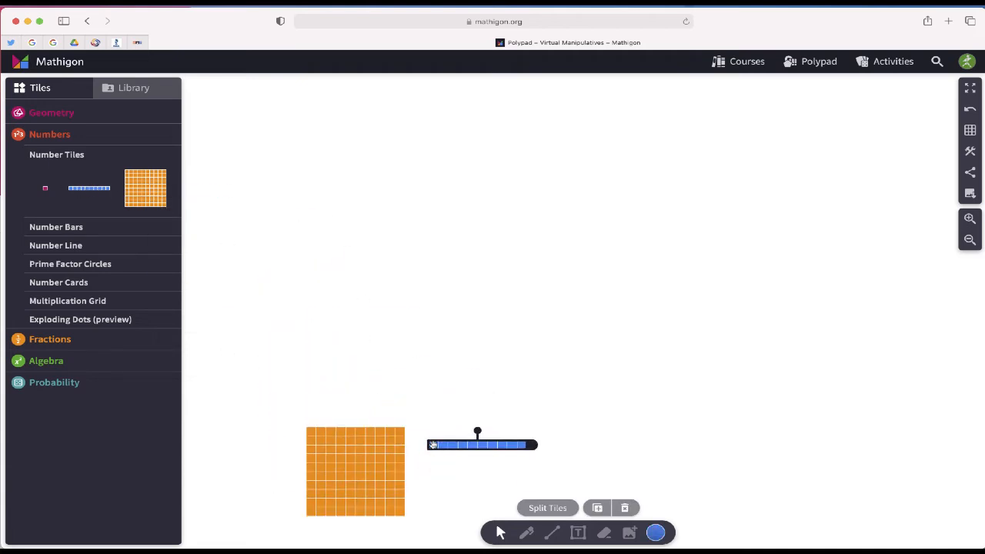
drag(44, 187, 271, 411)
click(507, 444)
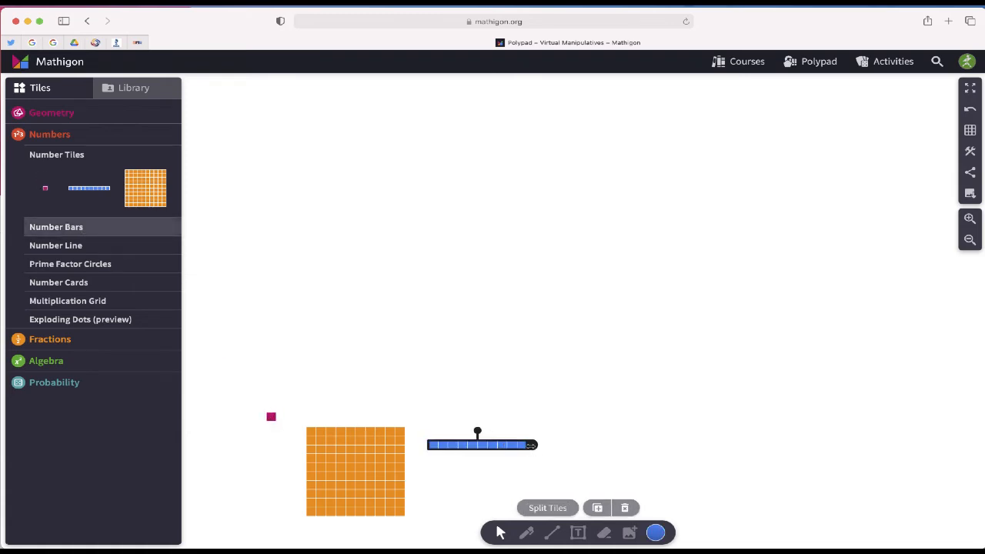
drag(534, 444, 428, 441)
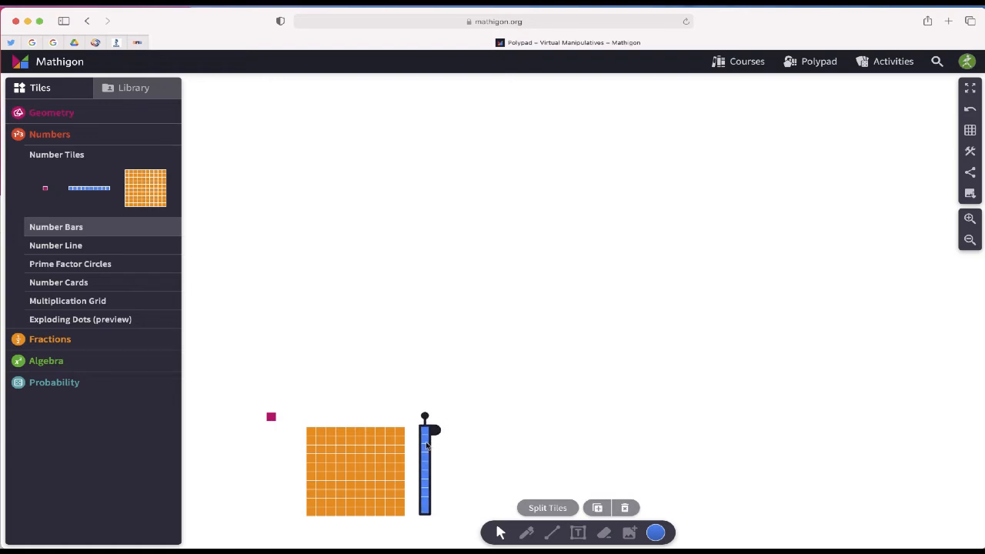
Arrange the hundred square, upright tens bar and unit tile from largest to smallest in a row along the lower canvas
drag(271, 417, 452, 449)
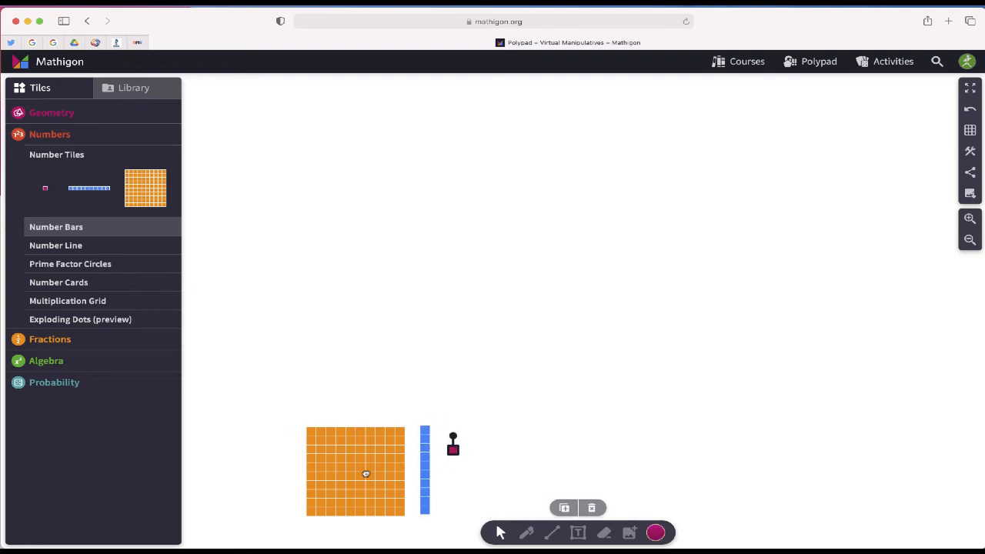
drag(366, 473, 326, 473)
drag(426, 473, 393, 478)
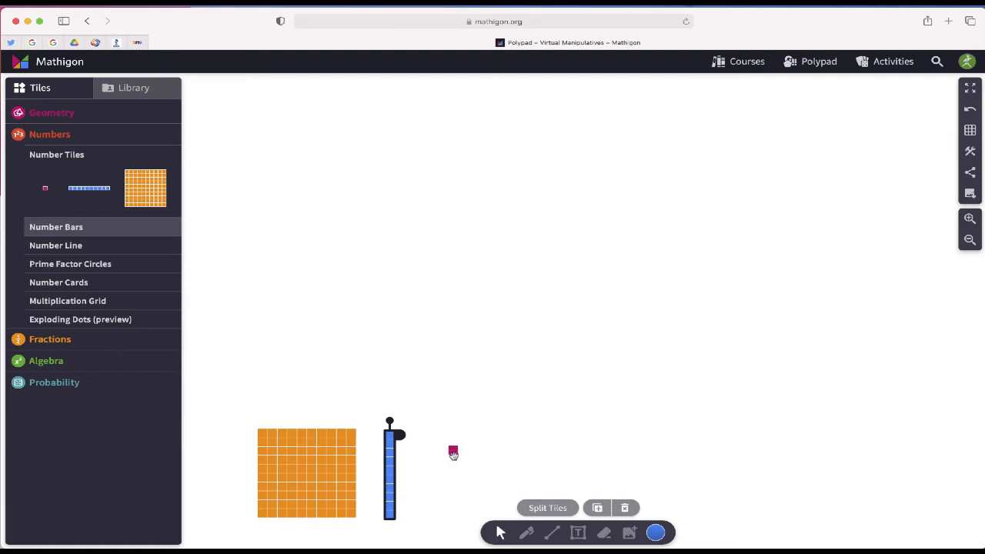
drag(453, 449, 415, 443)
click(429, 472)
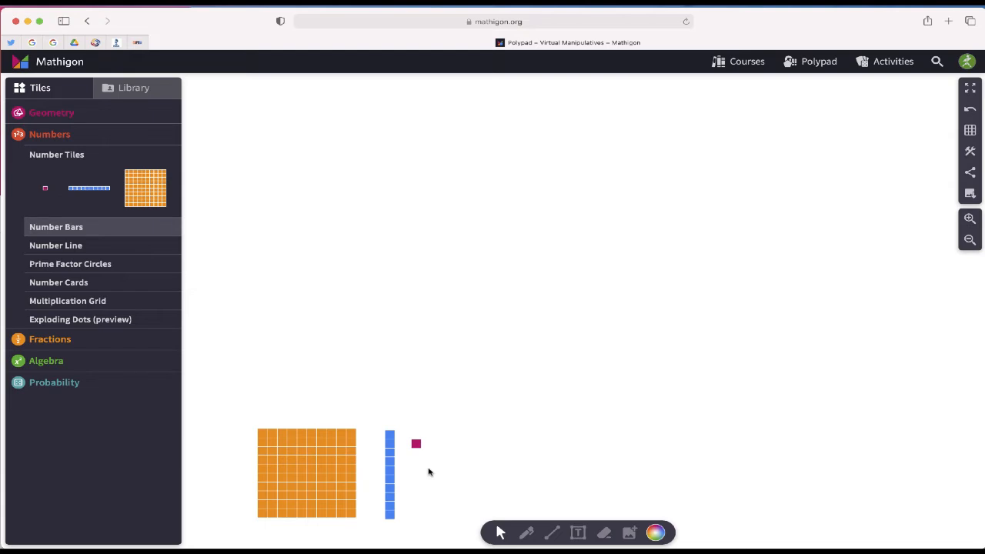
Handwrite the number 225 with the pen near the upper part of the canvas
click(526, 532)
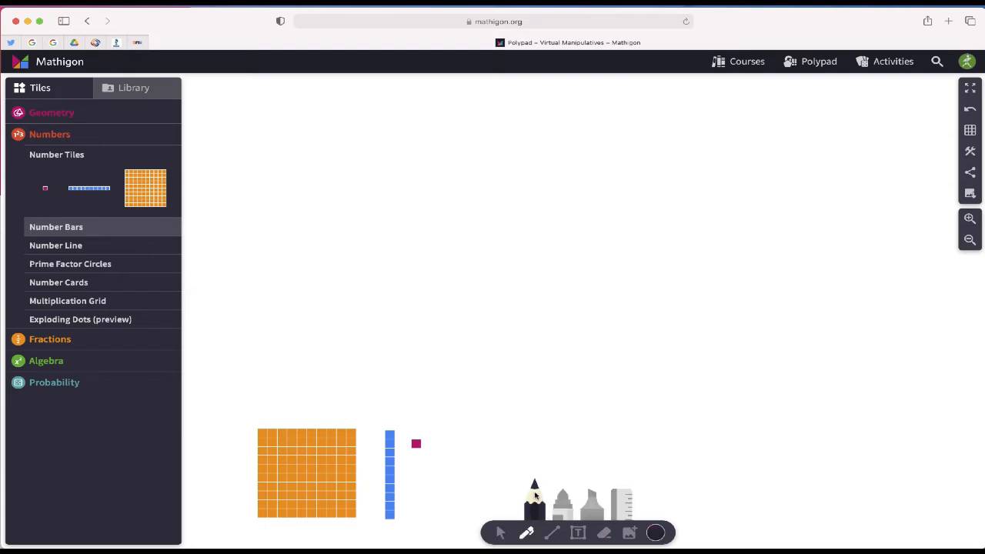
mouse_move(376, 134)
mouse_down()
mouse_move(387, 151)
mouse_move(408, 152)
mouse_move(417, 138)
mouse_move(441, 145)
mouse_move(446, 121)
mouse_move(461, 128)
mouse_move(446, 139)
mouse_up()
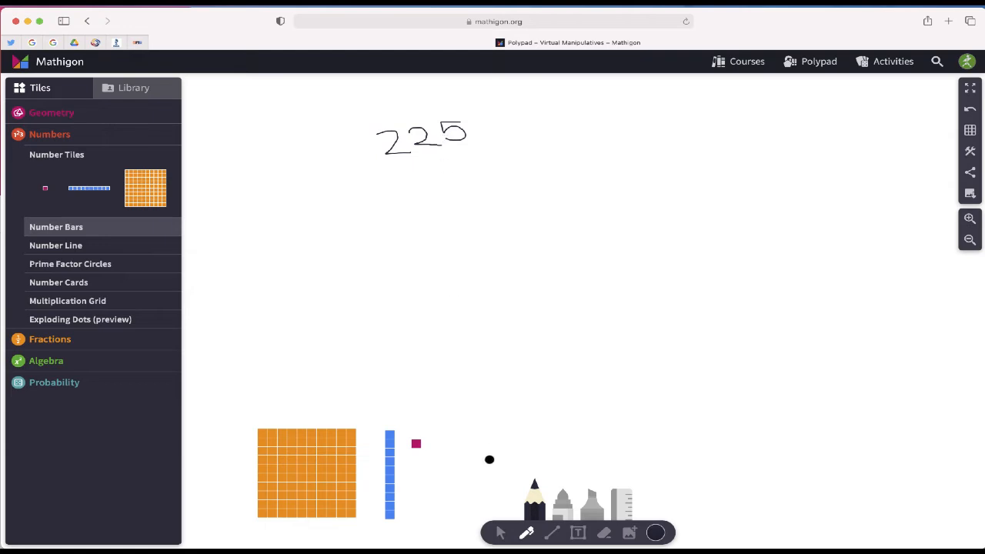
click(499, 533)
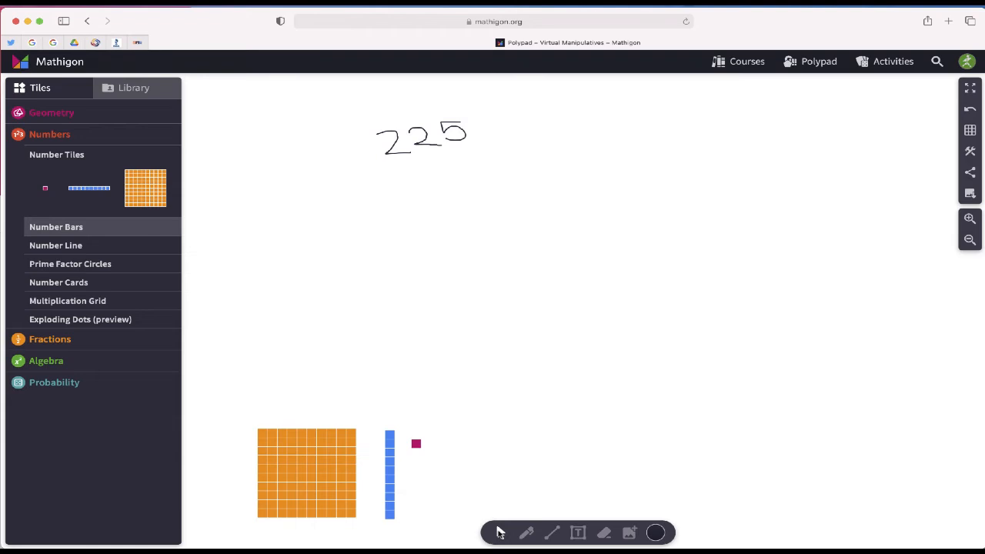
Make two copies of the hundred square and place them side by side below the handwritten 225
click(298, 465)
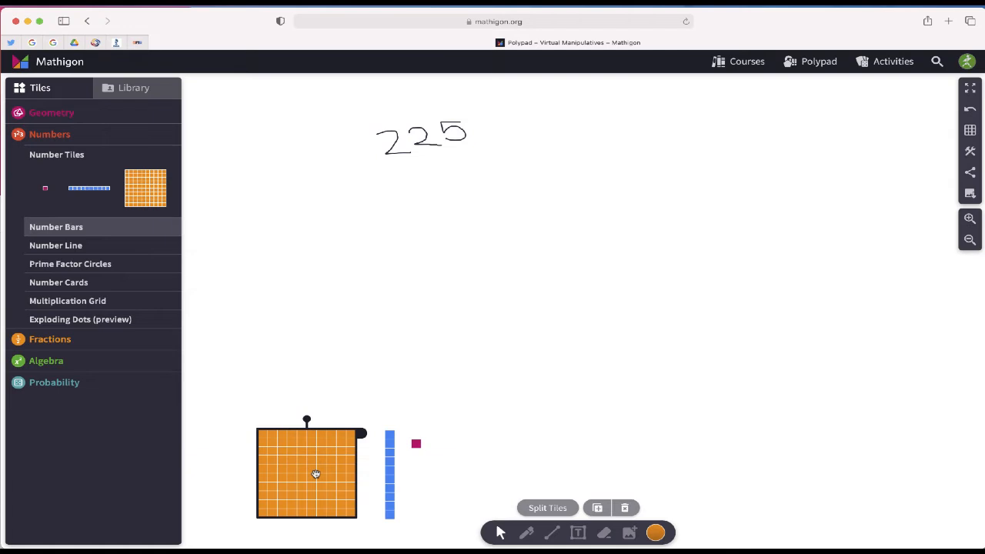
click(598, 509)
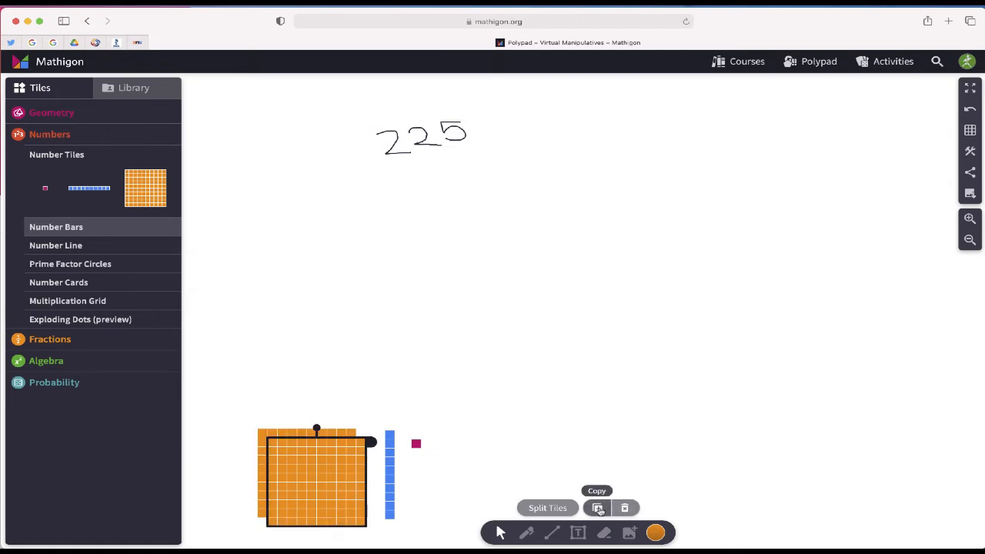
drag(340, 473, 335, 227)
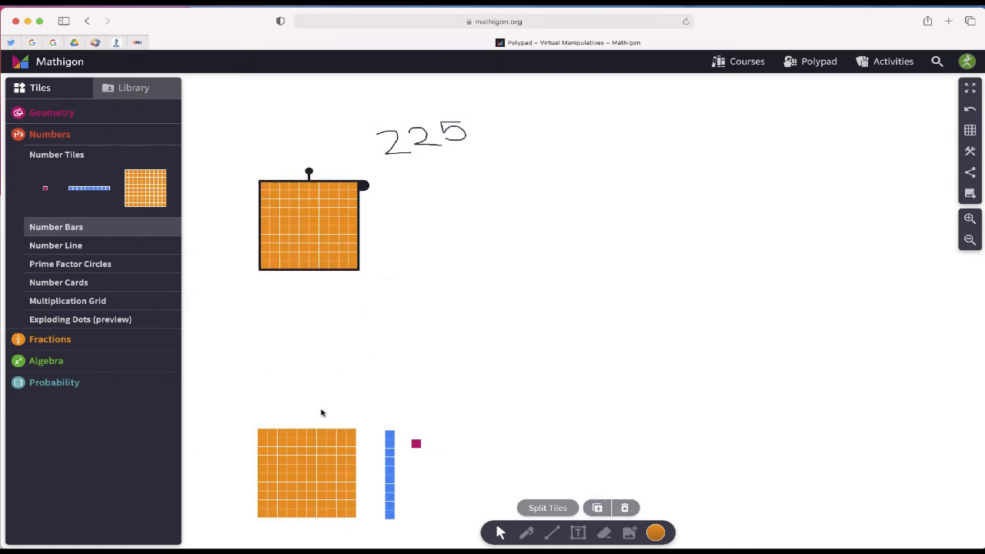
click(321, 437)
click(596, 509)
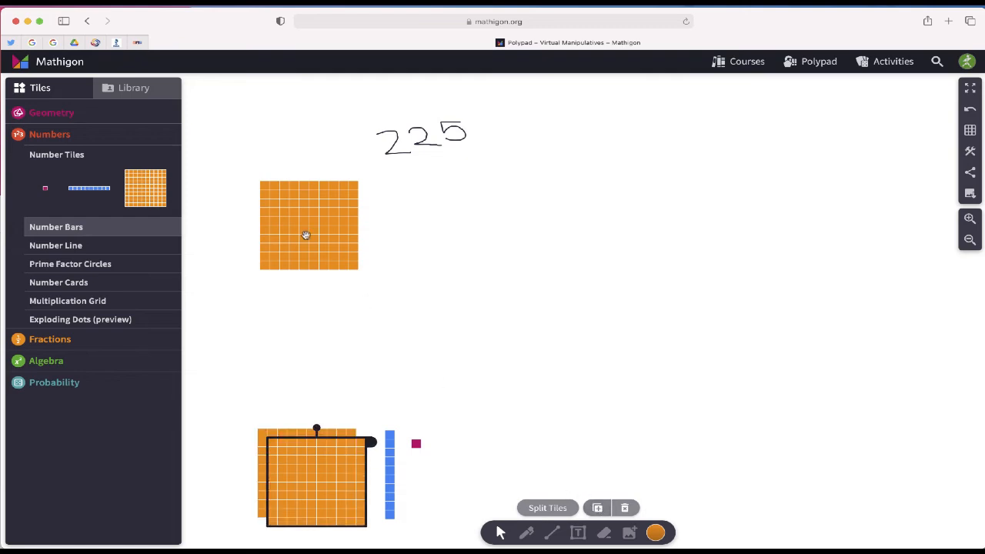
drag(330, 450, 426, 214)
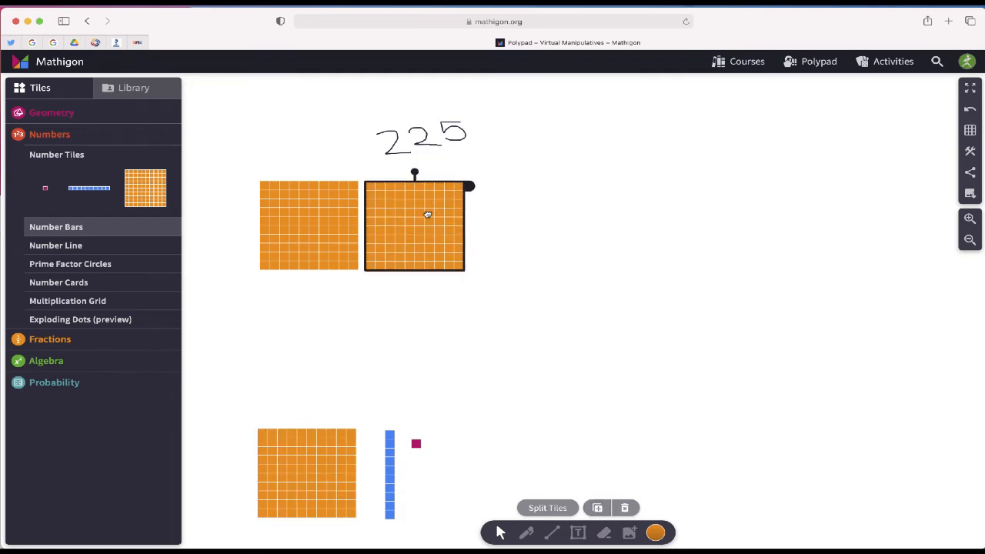
Make two copies of the tens bar and place them upright beside the two hundred squares
click(387, 454)
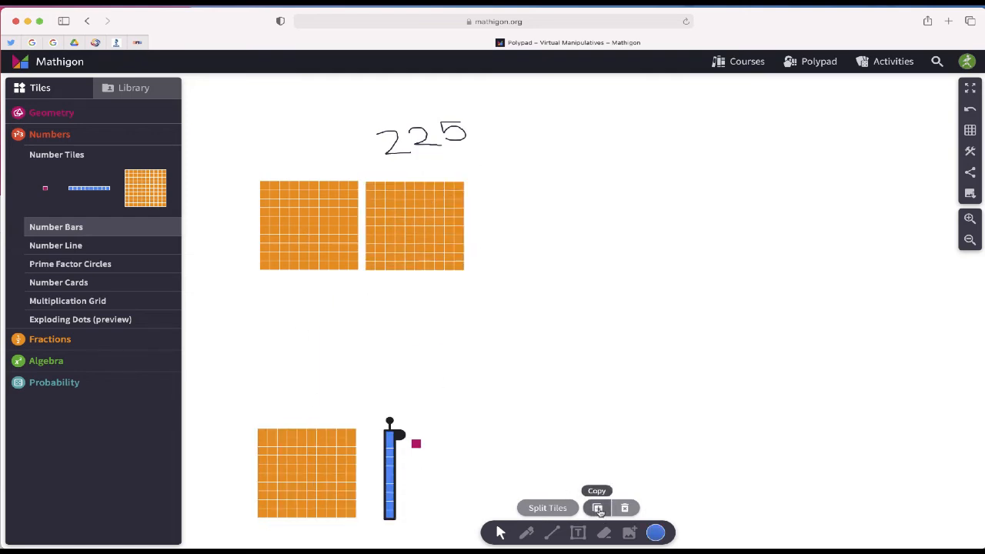
click(597, 507)
drag(413, 446, 507, 208)
drag(400, 455, 516, 207)
Make five copies of the unit tile and place them beside the two tens bars to complete the 225 model
click(416, 442)
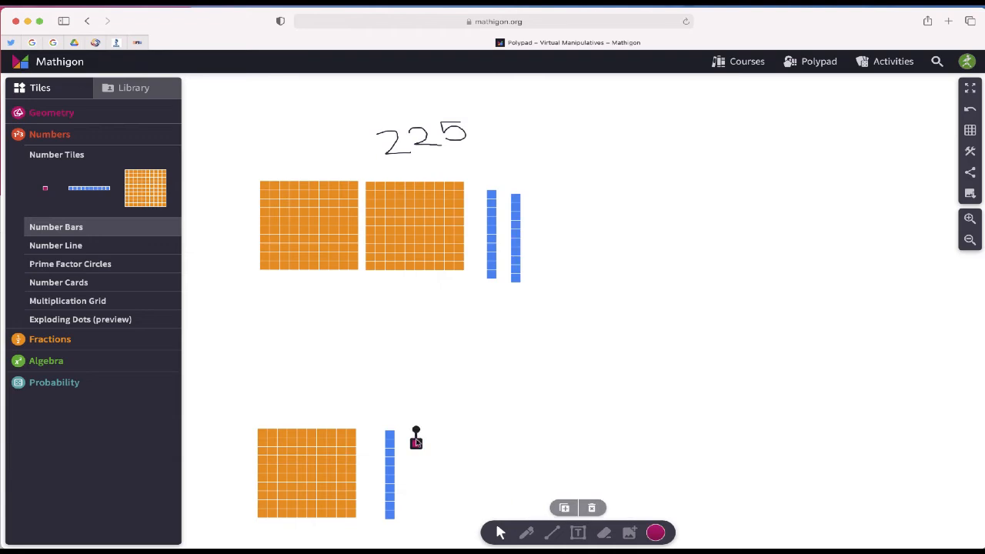
click(564, 507)
click(563, 507)
click(563, 508)
click(564, 508)
click(564, 508)
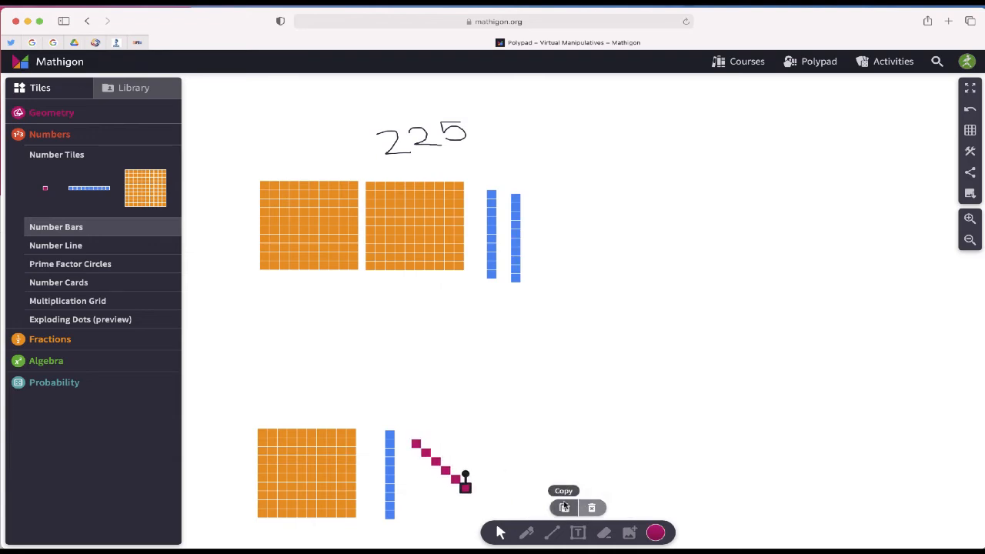
drag(474, 441, 544, 195)
click(586, 269)
click(584, 236)
click(549, 221)
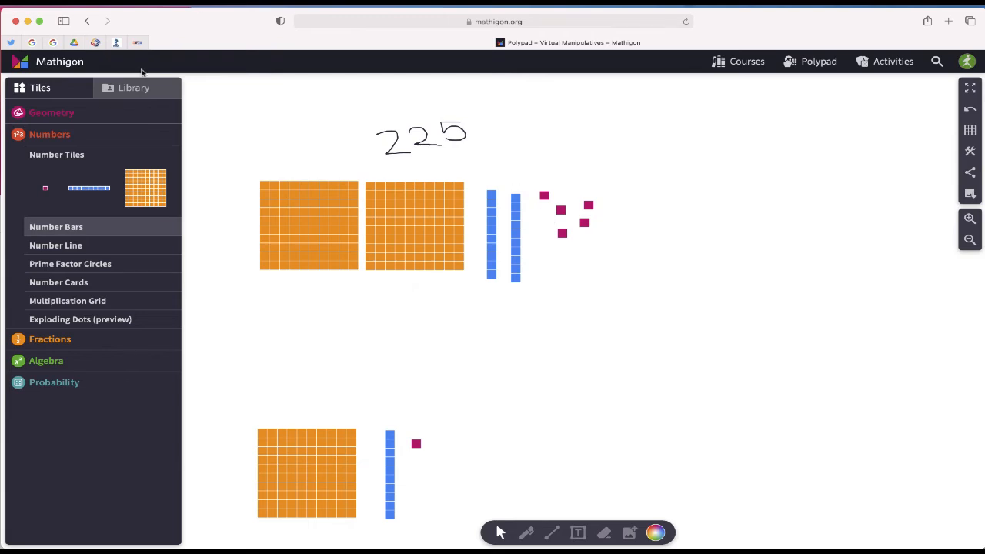
Delete all the tiles of the 225 model and erase the handwritten number
drag(244, 103, 608, 316)
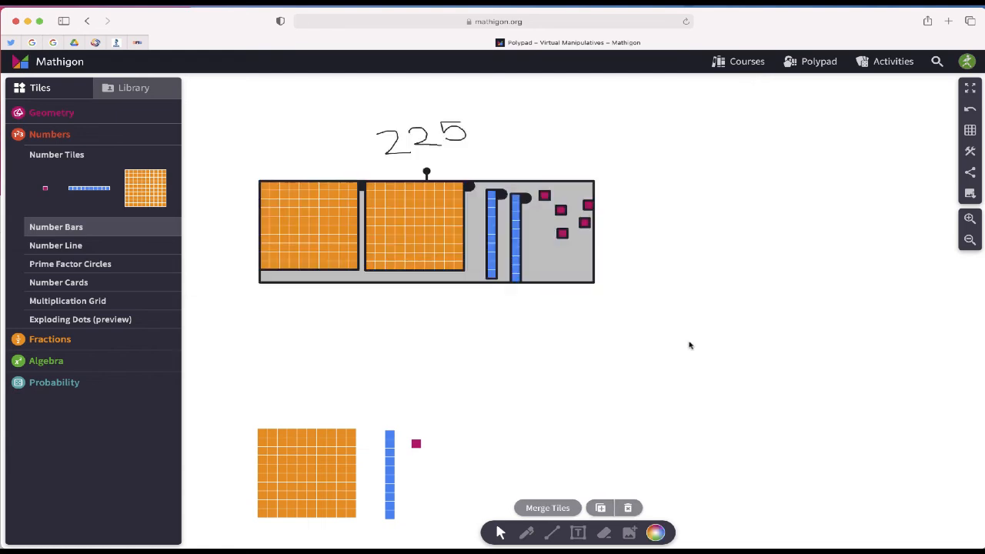
key(Delete)
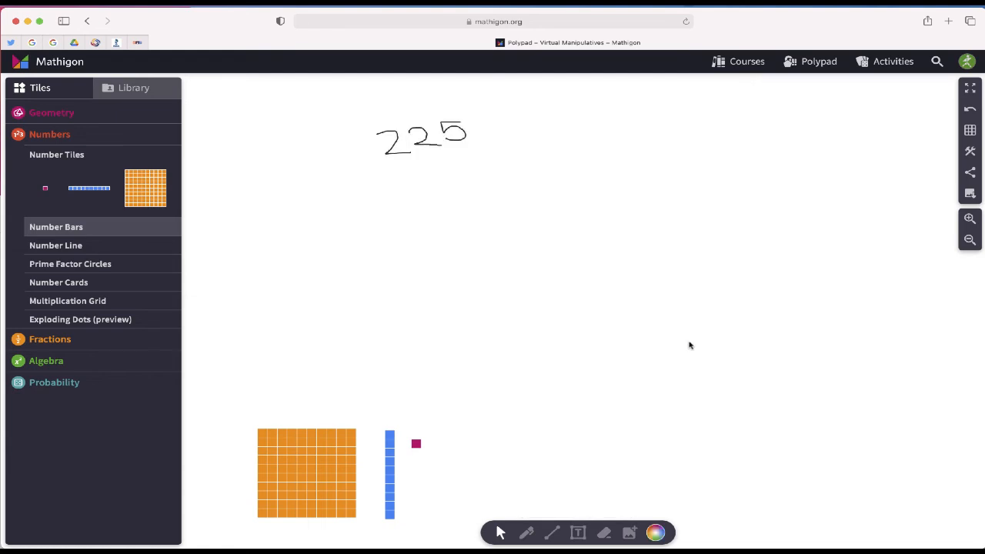
click(604, 532)
drag(396, 136, 460, 132)
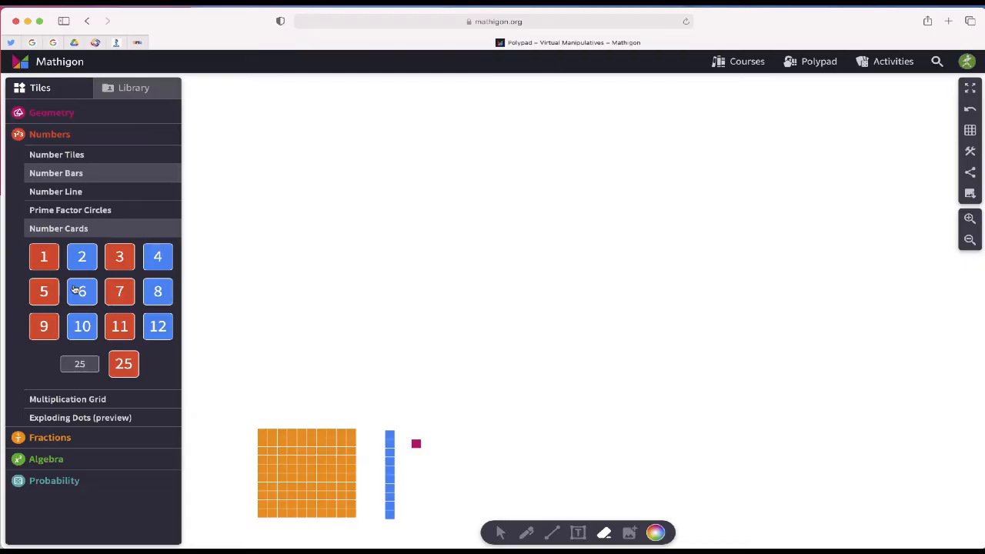
Create a custom number card with the value 230 and place it on the canvas above the hundred square
drag(79, 363, 68, 364)
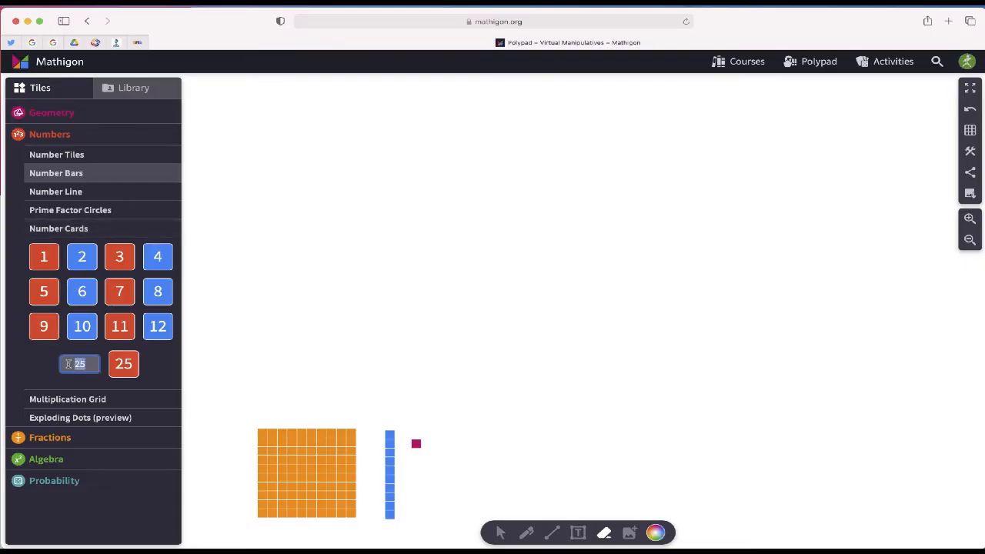
text(230)
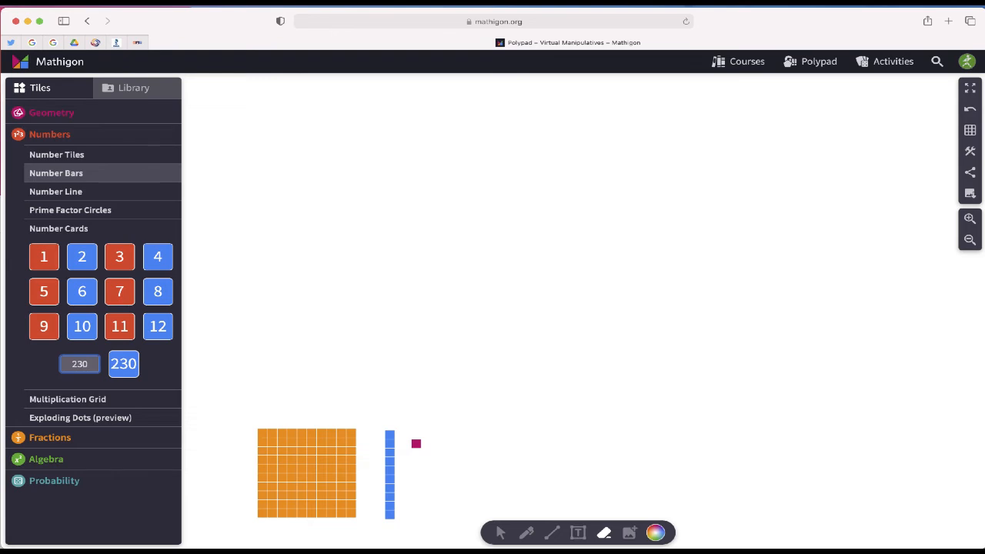
drag(122, 359, 287, 247)
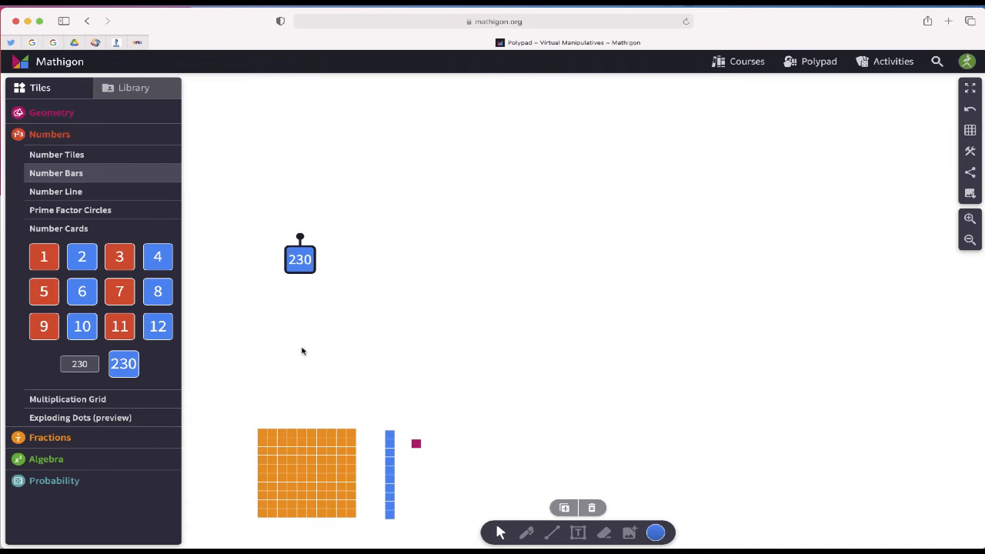
Create a 578 number card and place it level with the 230 card, near the middle of the canvas
click(80, 363)
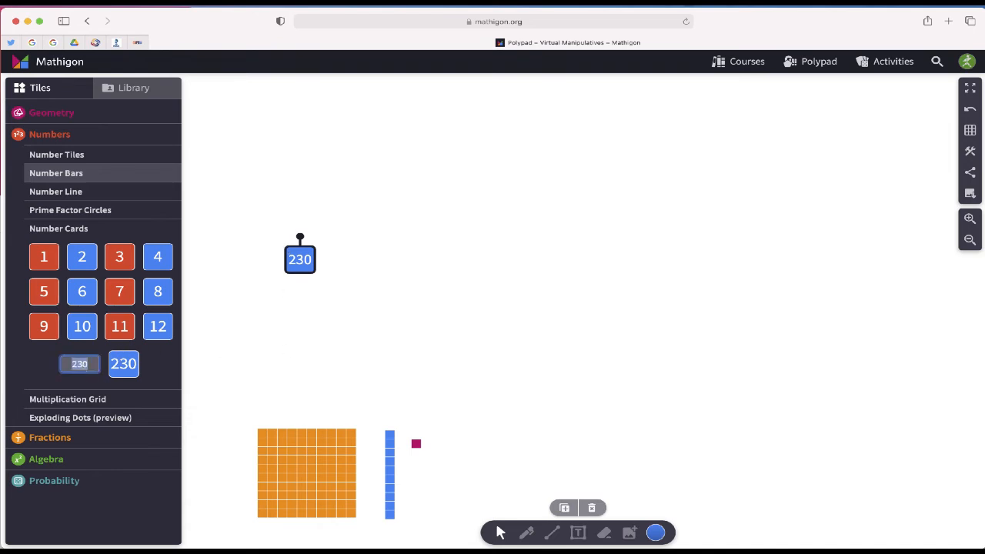
text(578)
drag(123, 363, 545, 246)
click(549, 293)
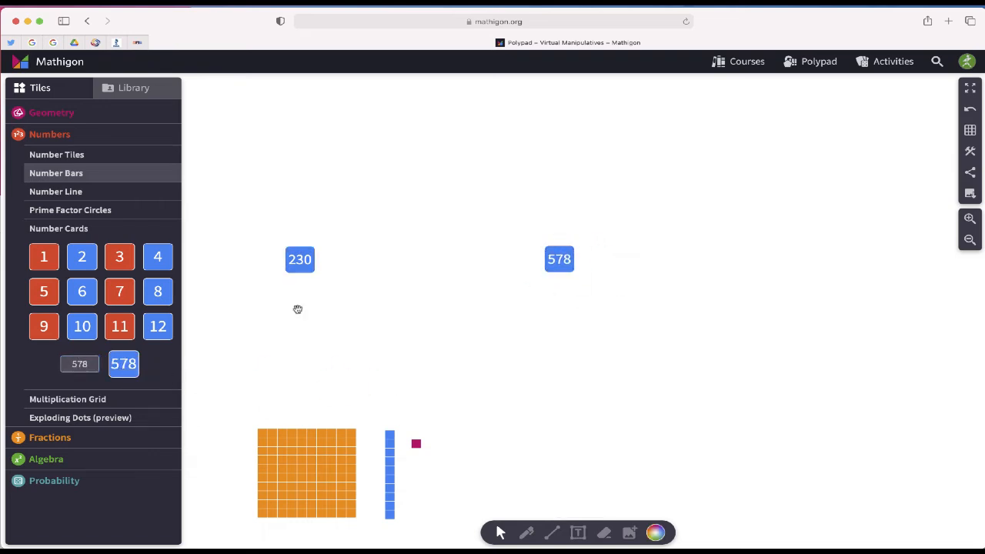
Create a 143 number card and place it at the far end of the row of number cards
click(66, 363)
text(143)
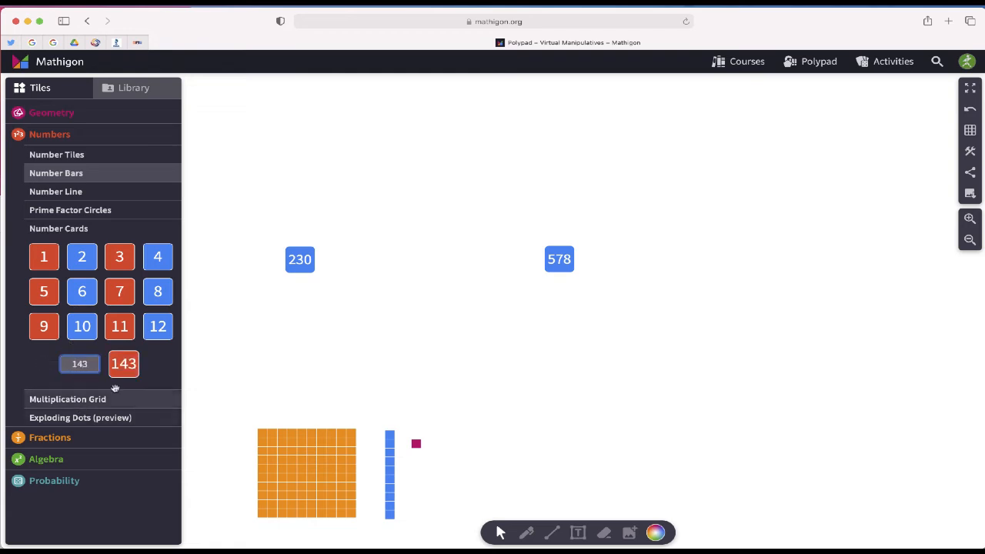
drag(111, 353, 789, 245)
Shift the 578 and 143 cards further from the 230 card to leave building space between the three numbers
drag(560, 268, 572, 267)
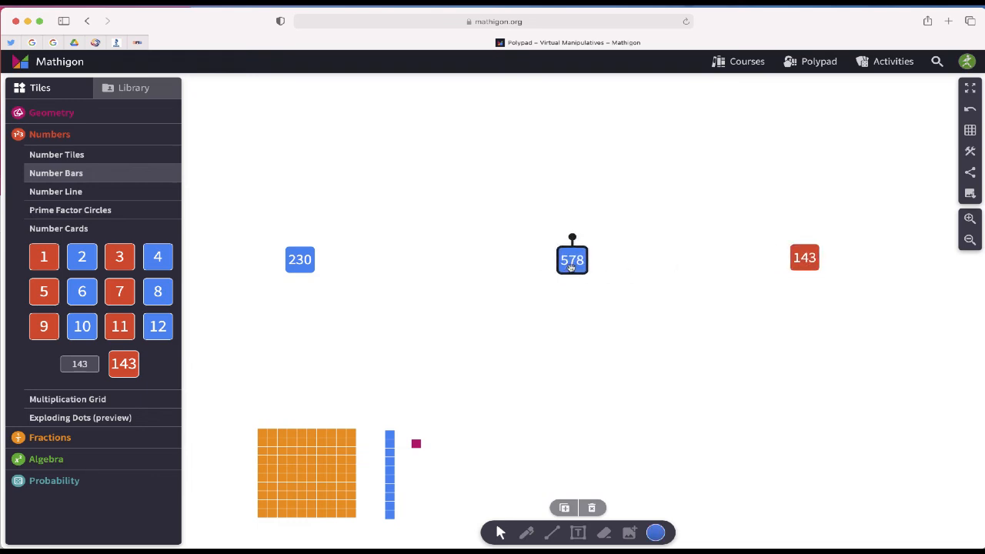
click(808, 260)
drag(809, 259, 834, 258)
click(970, 240)
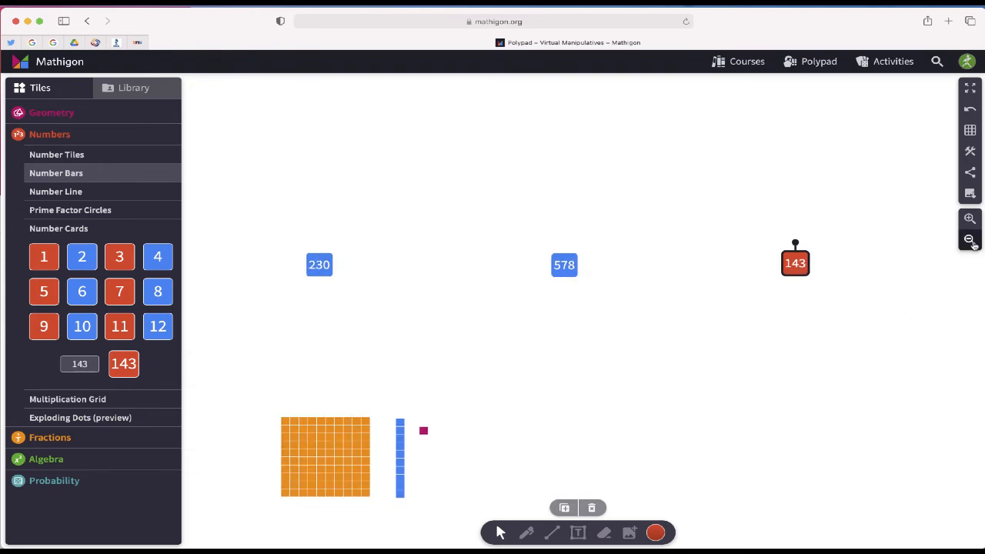
click(970, 240)
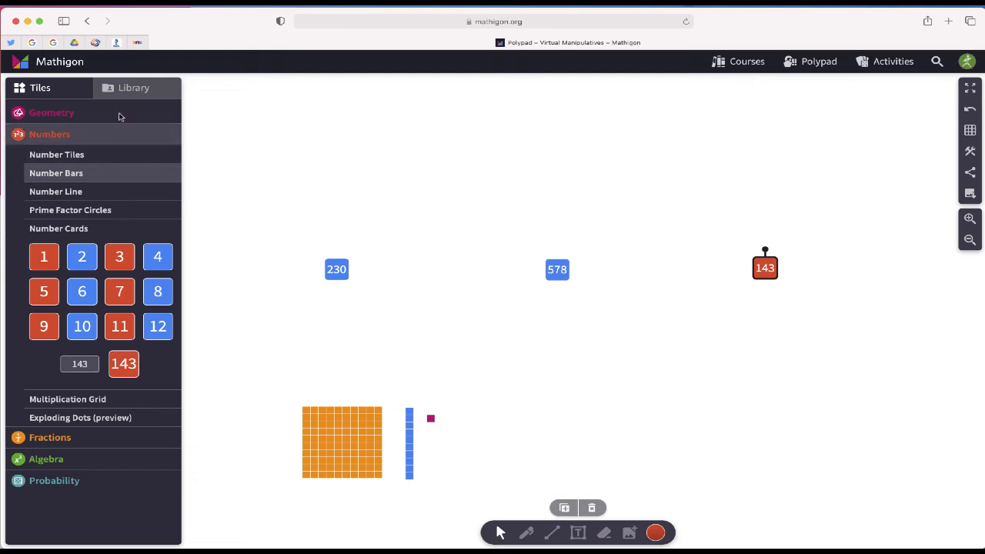
Save the current polypad and get its shareable link
click(132, 89)
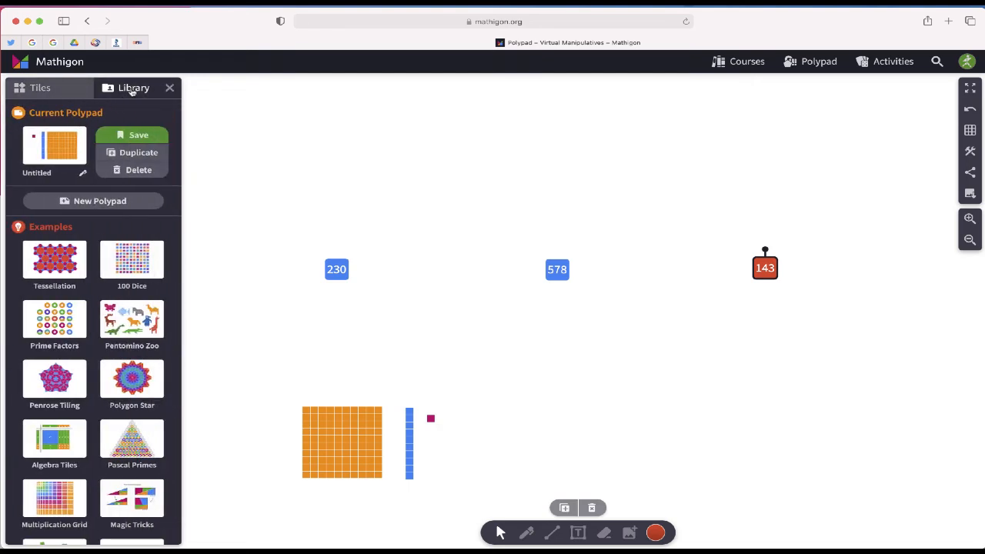
click(148, 135)
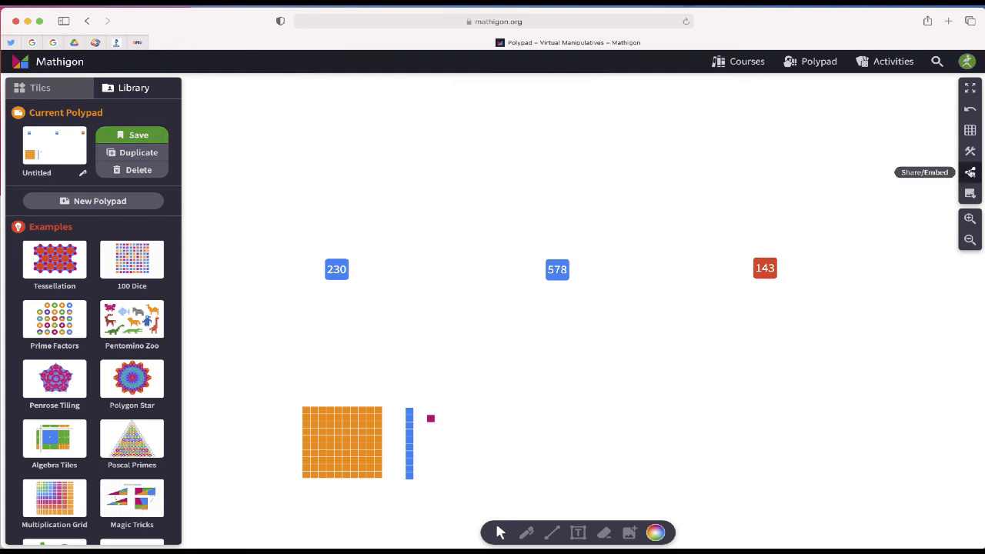
click(970, 172)
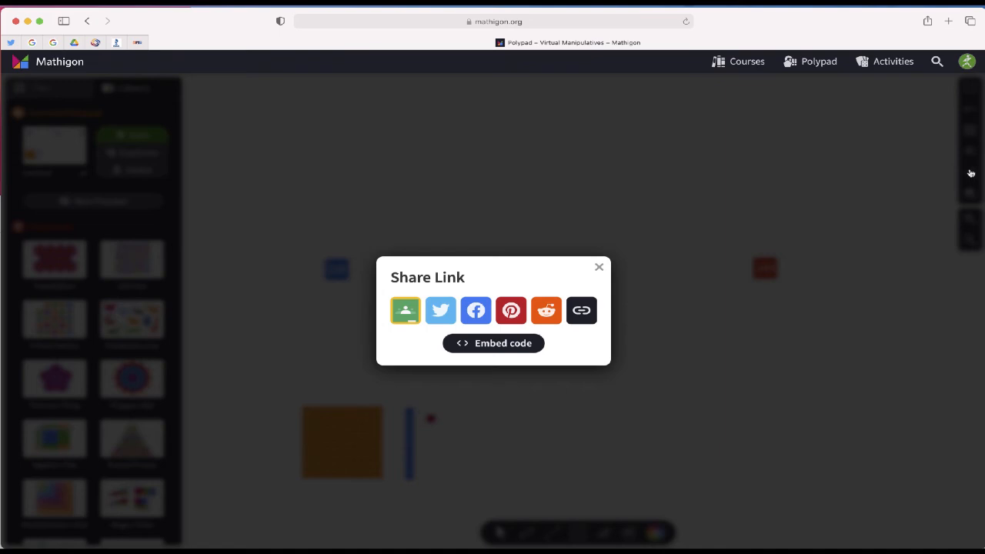
click(583, 312)
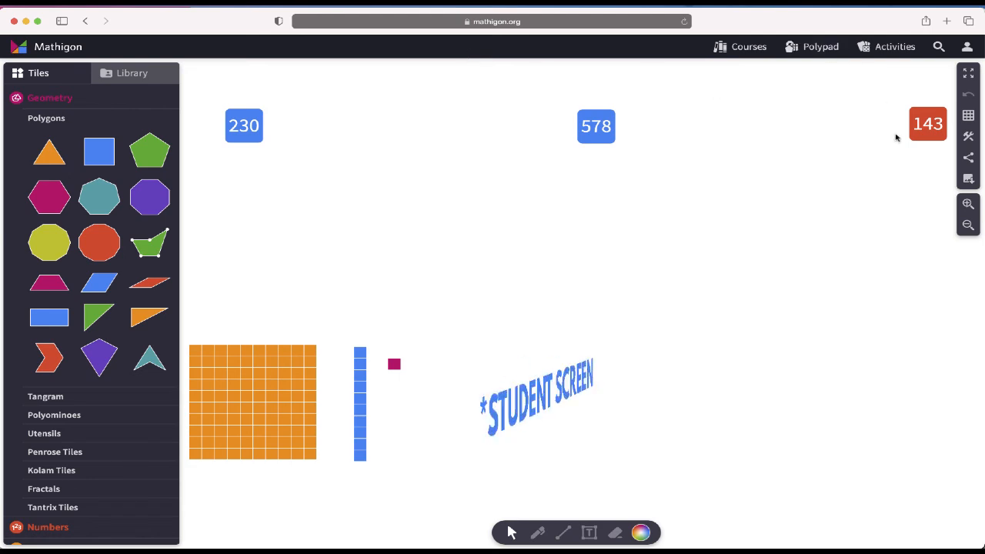
Place two copies of the hundreds tile side by side under the 230 card
click(967, 225)
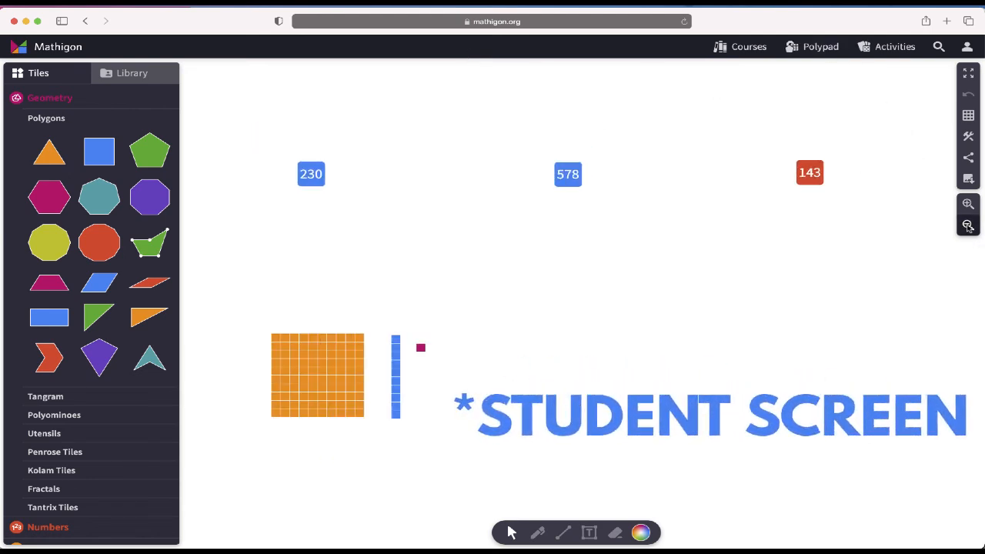
click(308, 350)
click(596, 507)
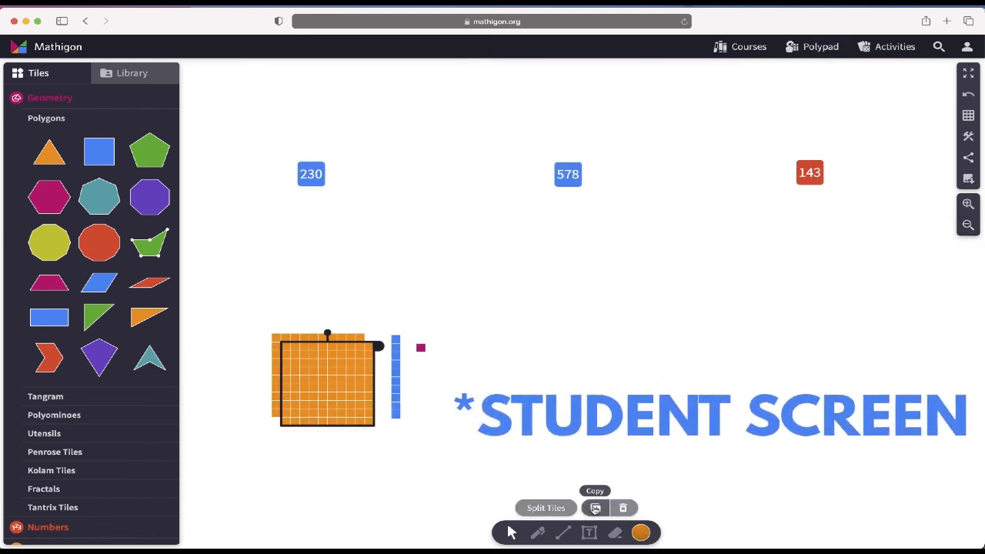
drag(307, 376, 220, 233)
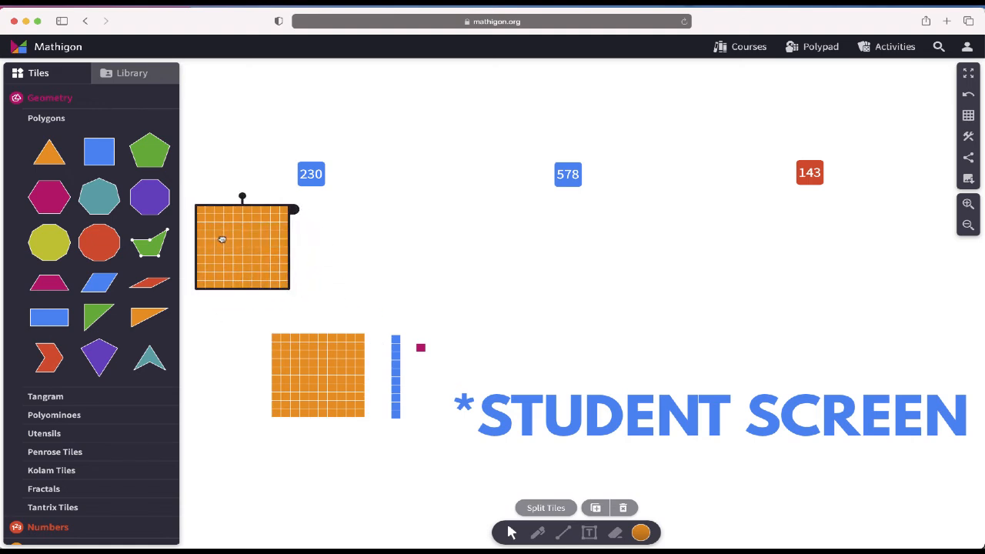
click(595, 507)
drag(253, 287, 354, 275)
Make three copies of the tens rod and line them up beside the two hundreds tiles under the 230 card
click(401, 374)
click(395, 383)
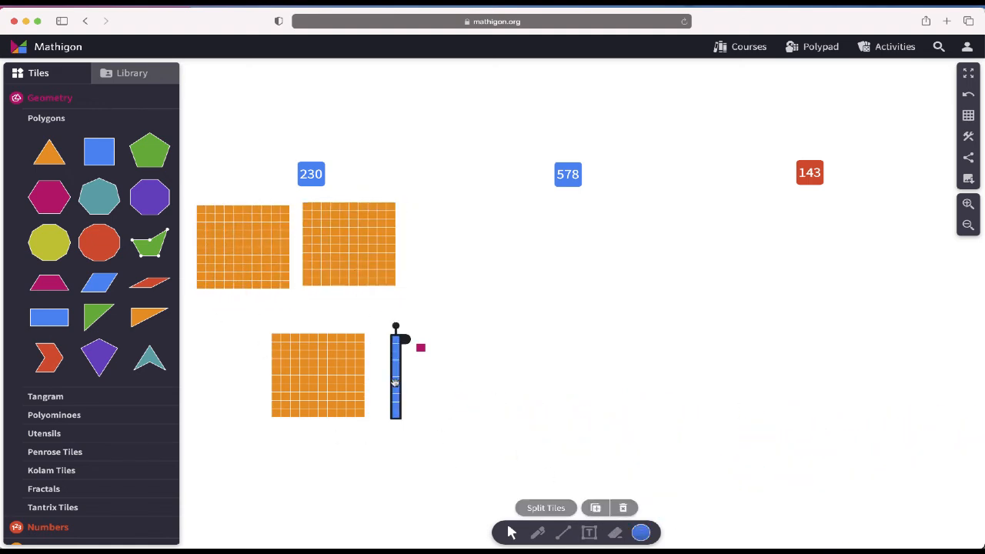
click(596, 507)
click(595, 508)
click(595, 507)
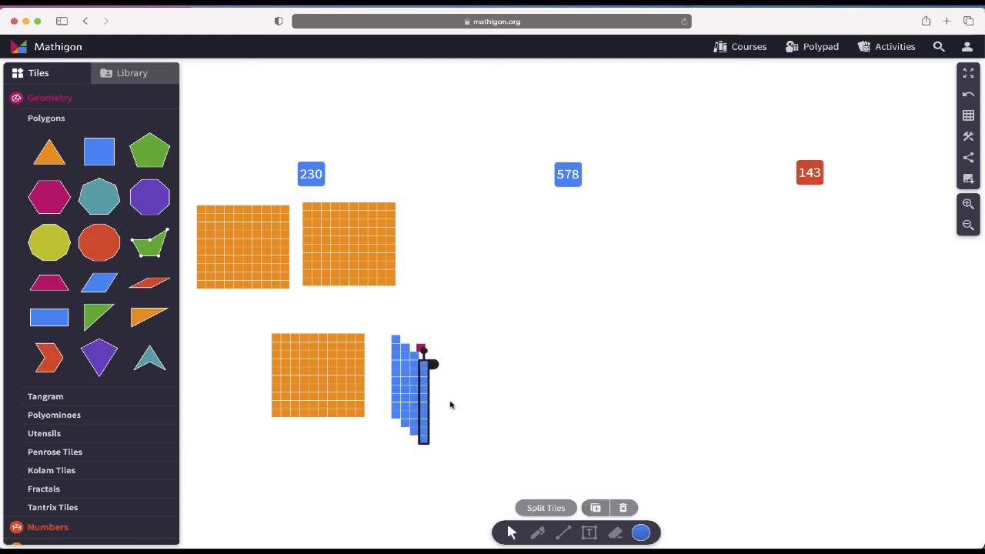
drag(424, 398, 437, 257)
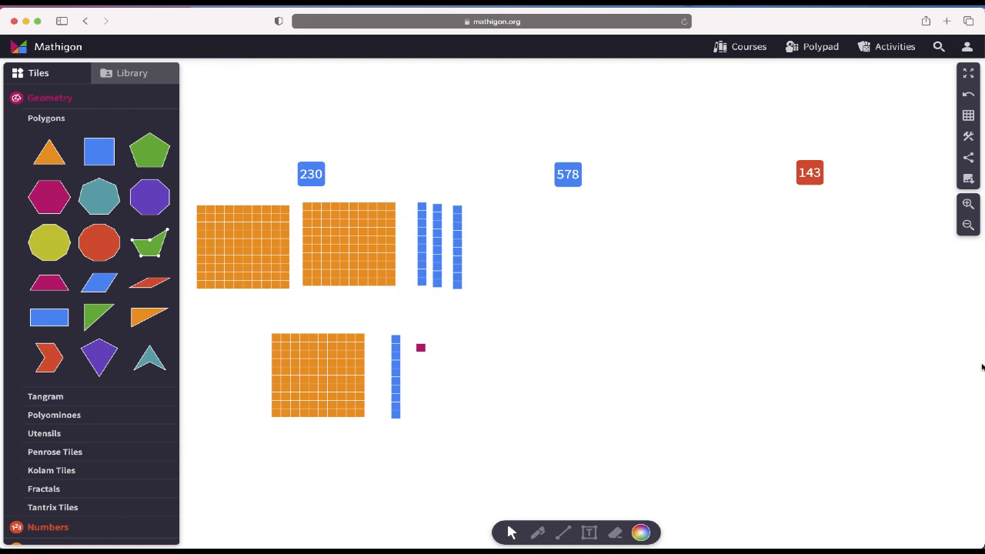
Check the canvas sharing option and the Library for ways to save the student work
click(967, 158)
click(618, 390)
click(139, 73)
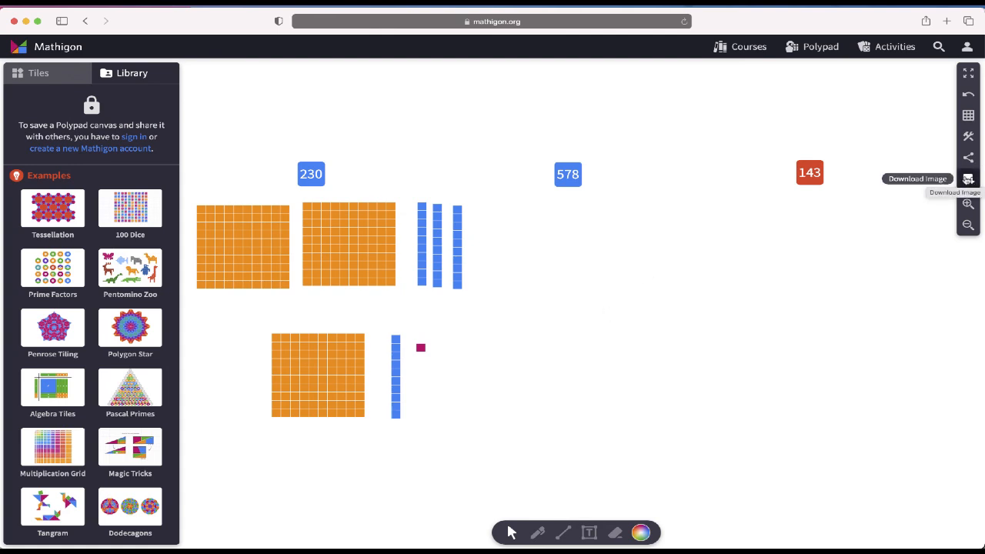
Download the canvas as an image, allowing downloads from mathigon.org
click(967, 179)
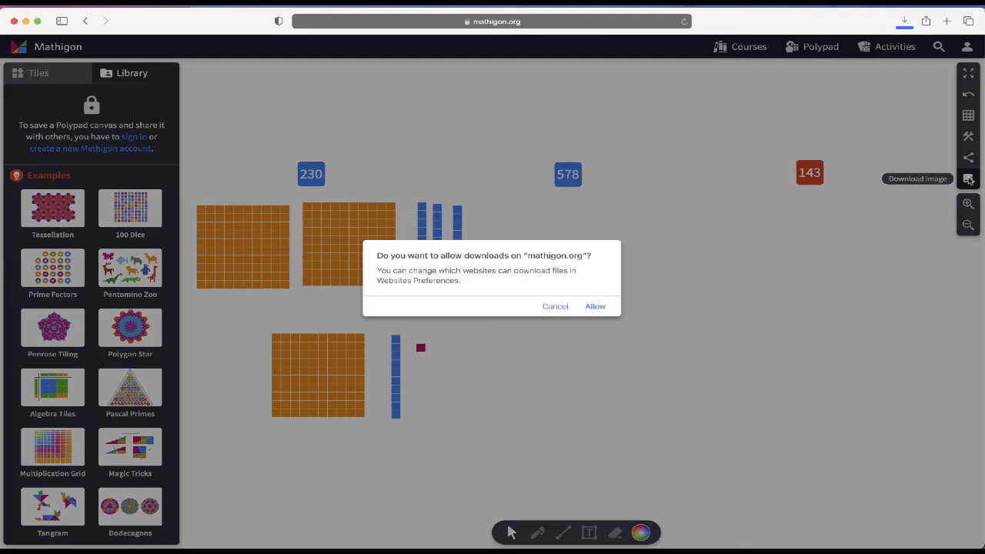
click(595, 310)
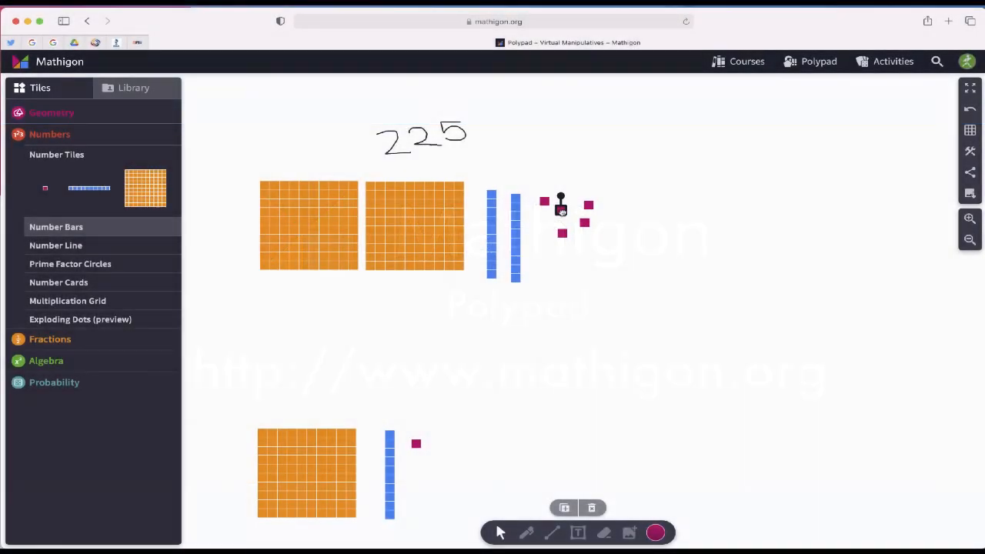
Spread out the ones tiles beside the two tens rods in the 225 model
drag(545, 201, 545, 196)
click(547, 221)
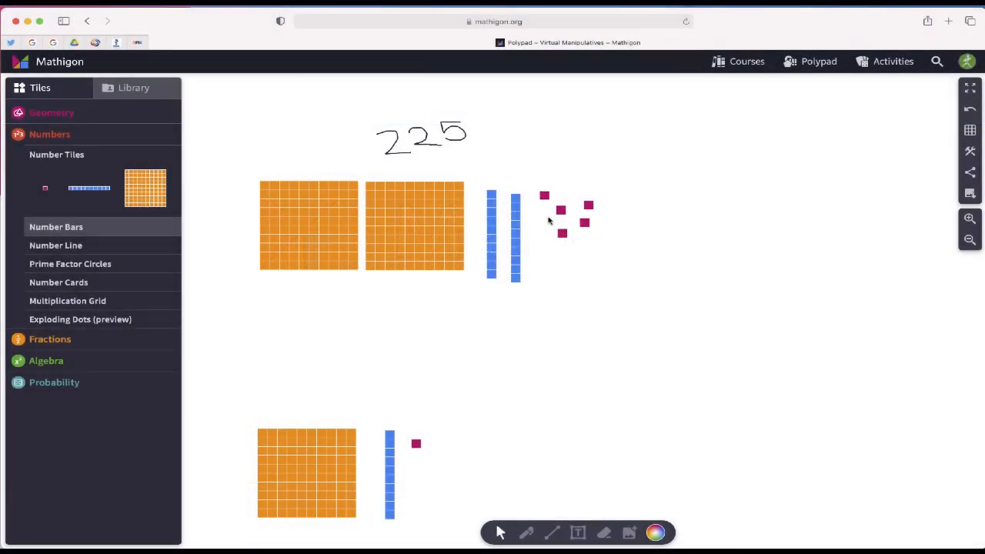